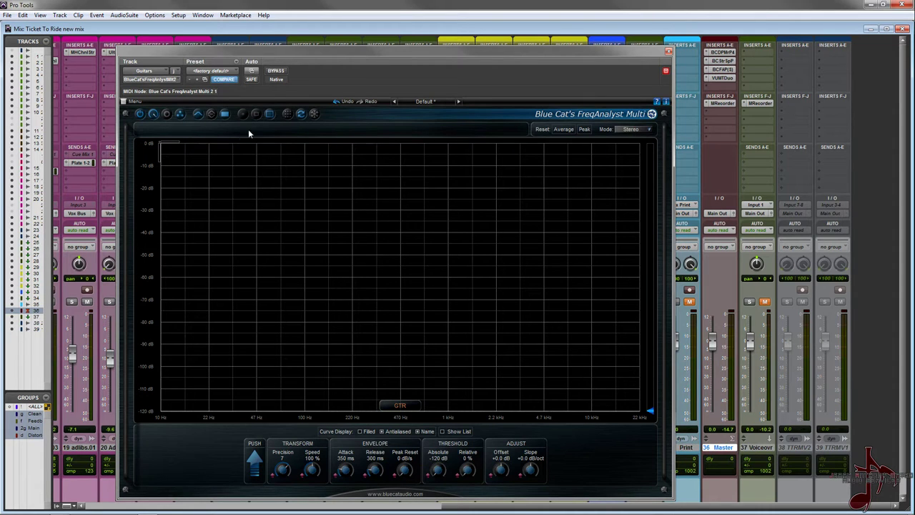
# Open and close Curves Routing, then switch FreqAnalyst Multi to its smaller window size
pyautogui.click(286, 114)
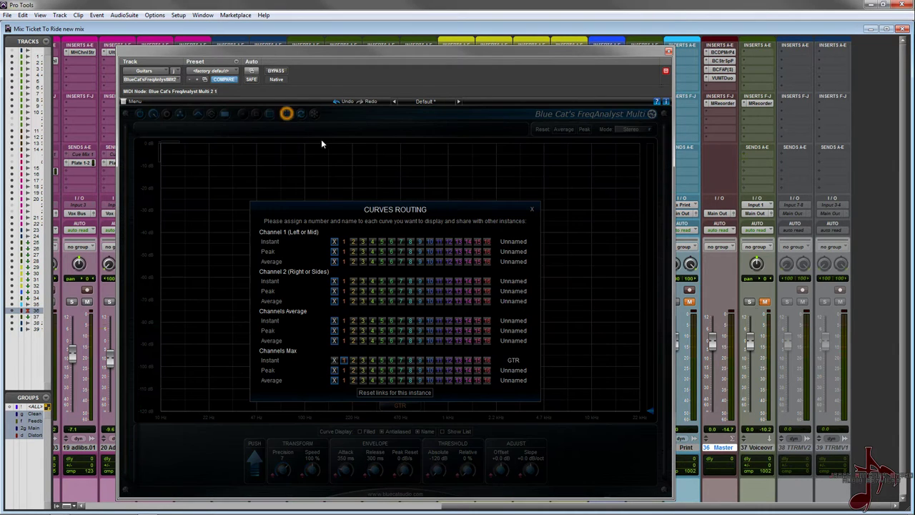
pyautogui.click(533, 211)
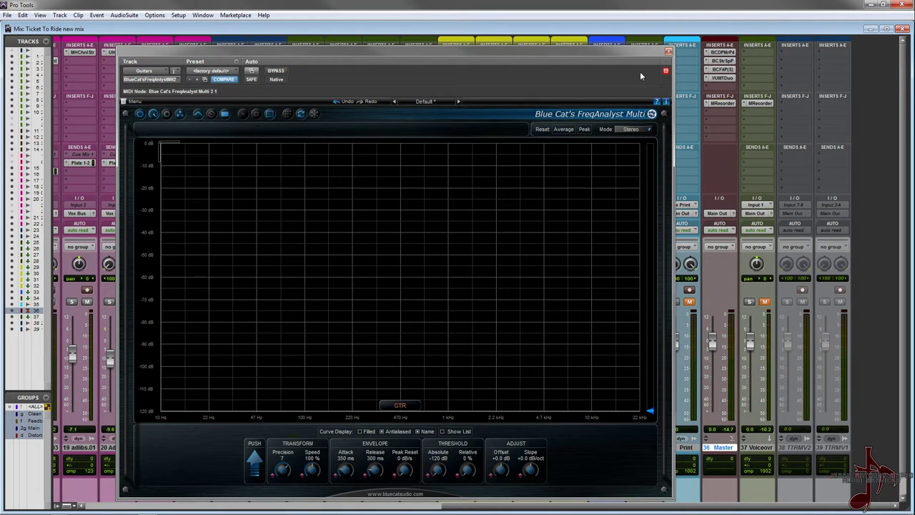
pyautogui.click(316, 116)
# Restore the FreqAnalyst Multi window to its large size and move it slightly right
pyautogui.click(269, 115)
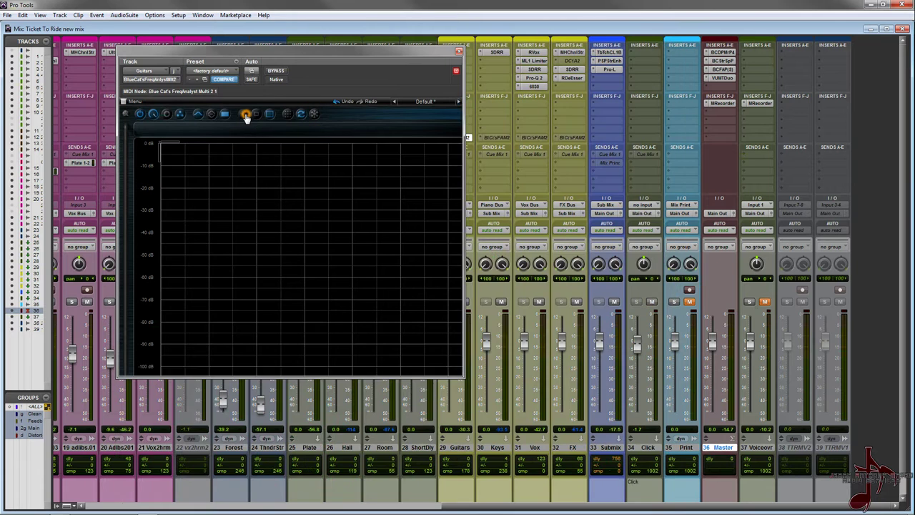
pyautogui.click(271, 116)
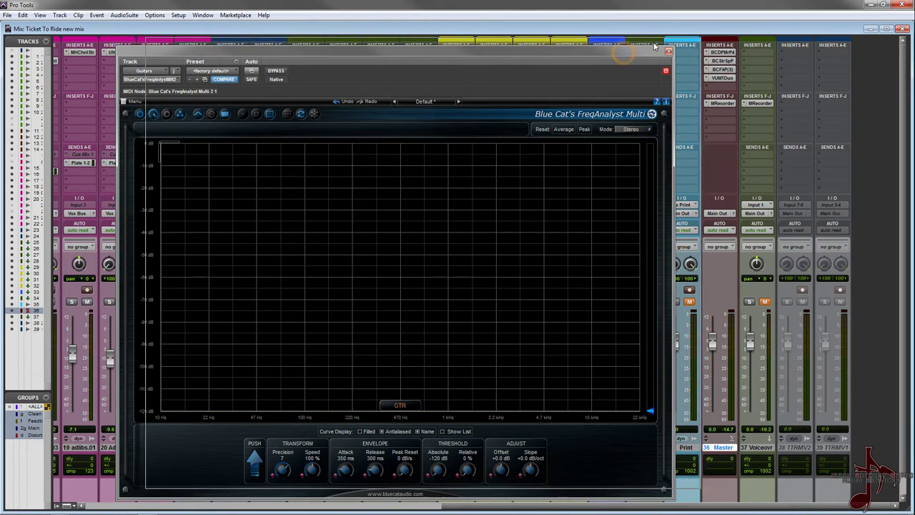
pyautogui.moveTo(624, 48); pyautogui.dragTo(656, 43)
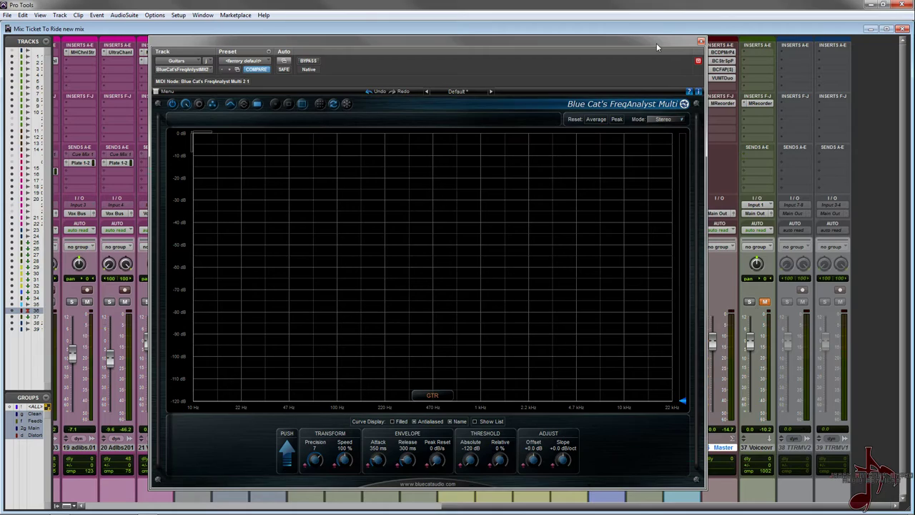
pyautogui.moveTo(461, 507); pyautogui.dragTo(491, 504)
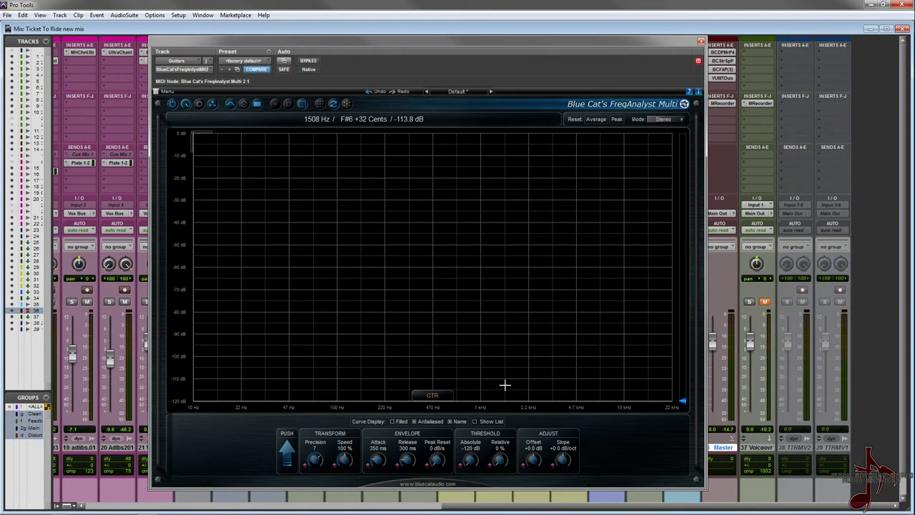
# Close the analyzer, toggle solo on the Forest track, and move the analyzer window to the lower left
pyautogui.click(700, 41)
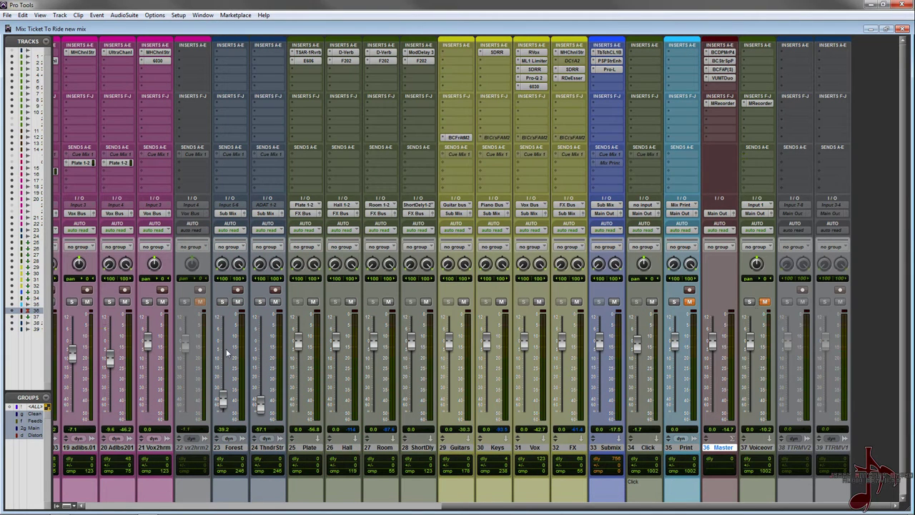
pyautogui.click(222, 301)
pyautogui.click(222, 301)
pyautogui.click(260, 302)
pyautogui.click(259, 301)
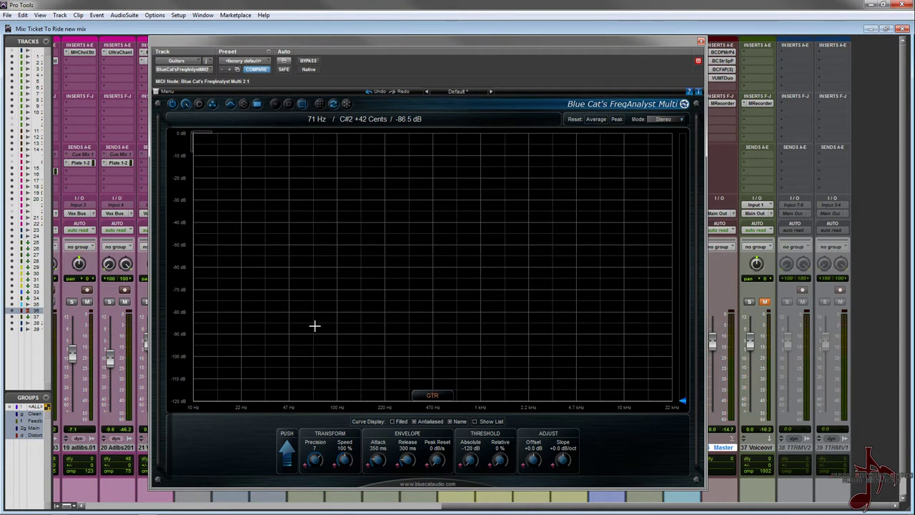
pyautogui.moveTo(577, 42); pyautogui.dragTo(601, 336)
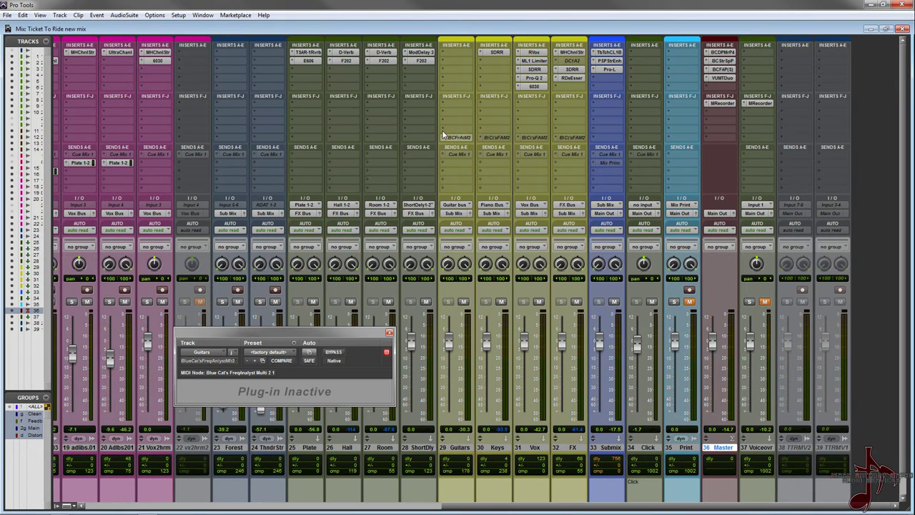
# Insert Blue Cat's FreqAnalyst Multi 2 on a Guitars bus insert and move its window near the top
pyautogui.click(444, 132)
pyautogui.moveTo(497, 169)
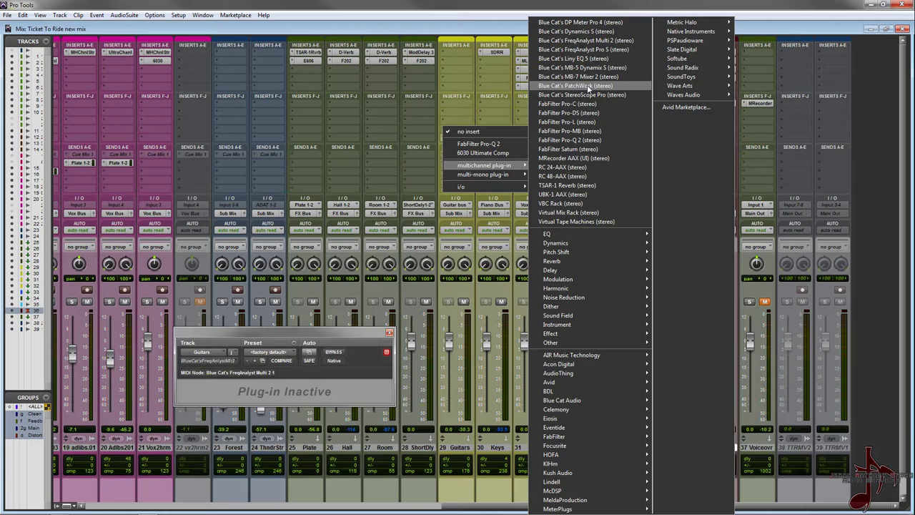
pyautogui.click(592, 44)
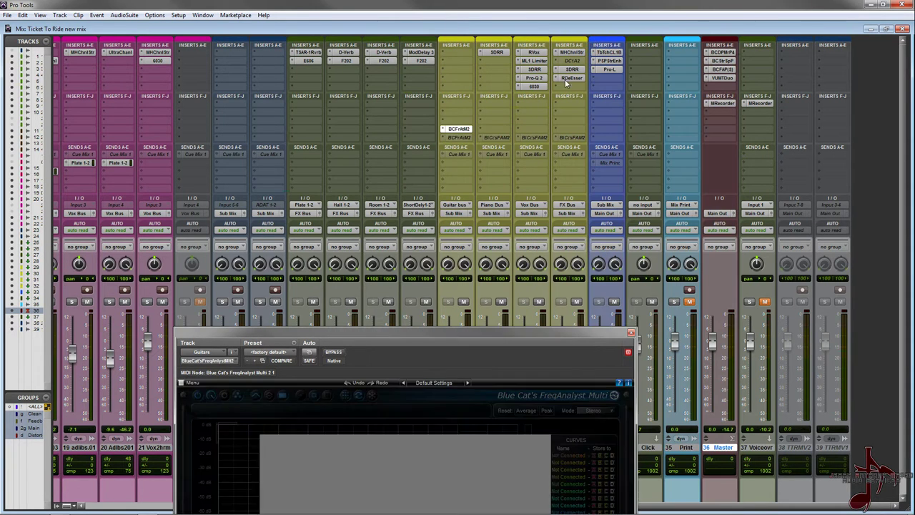
pyautogui.moveTo(323, 328); pyautogui.dragTo(297, 100)
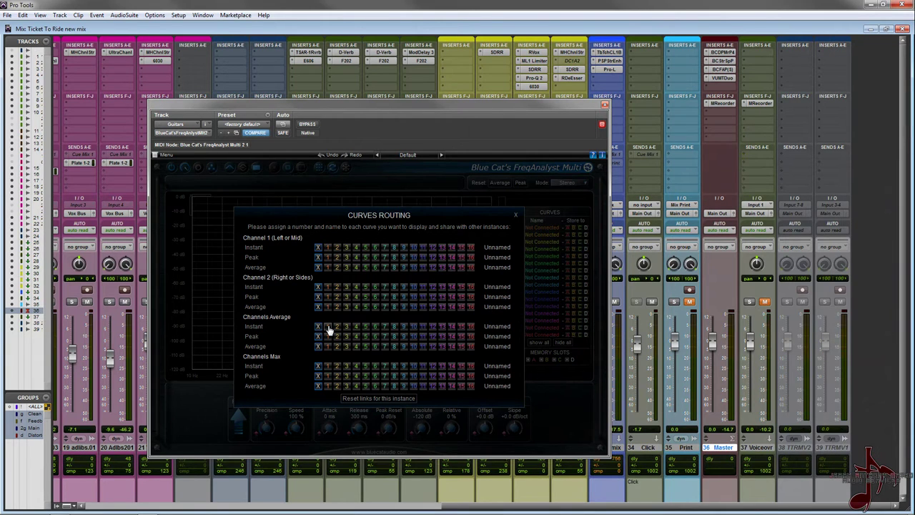
# Route Channels Average Instant to curve 1 named gtr, close Curves Routing and start playback
pyautogui.click(328, 327)
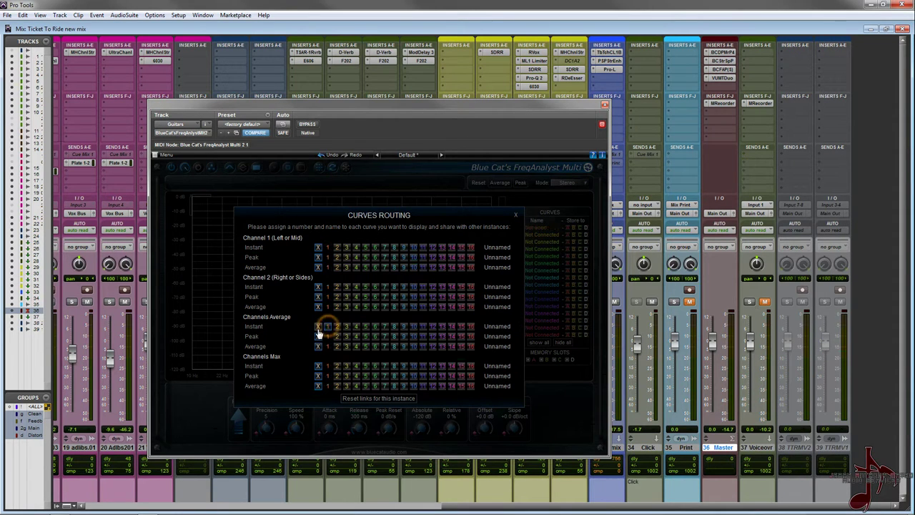
pyautogui.click(497, 327)
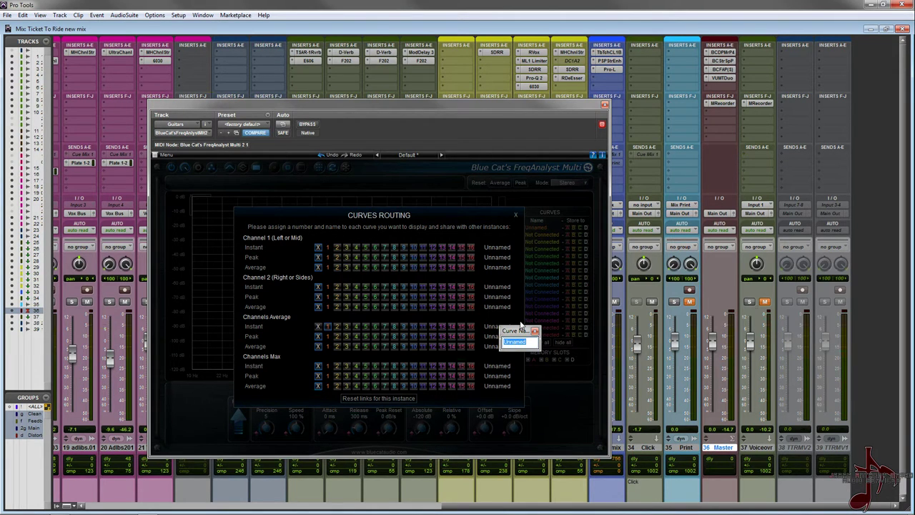
pyautogui.write('gtr')
pyautogui.press('Return')
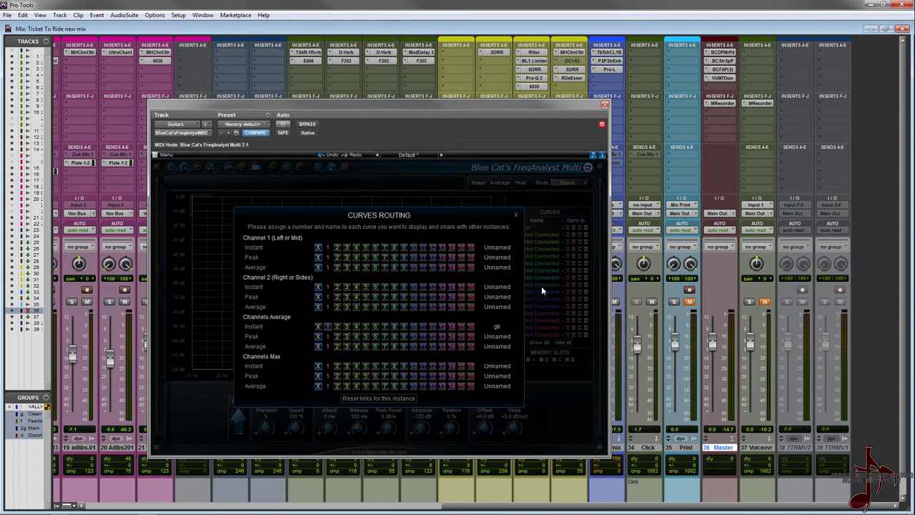
pyautogui.click(515, 214)
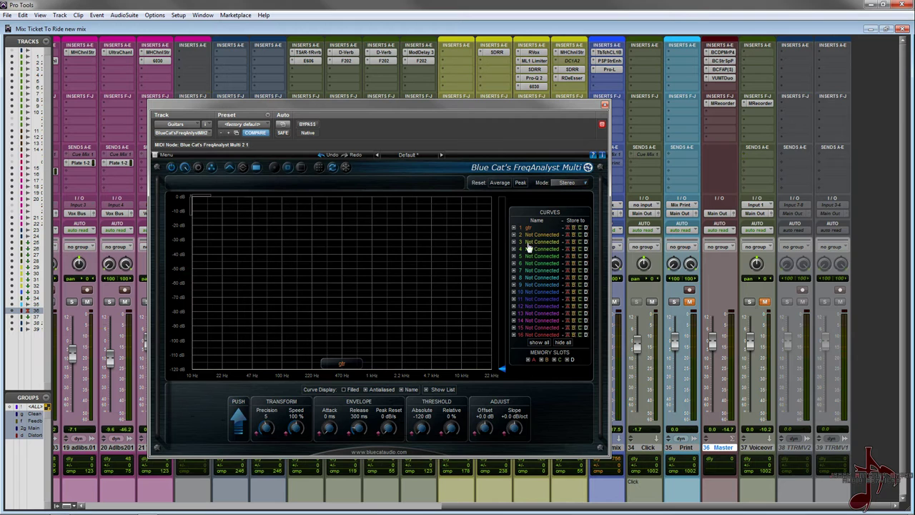
pyautogui.press('space')
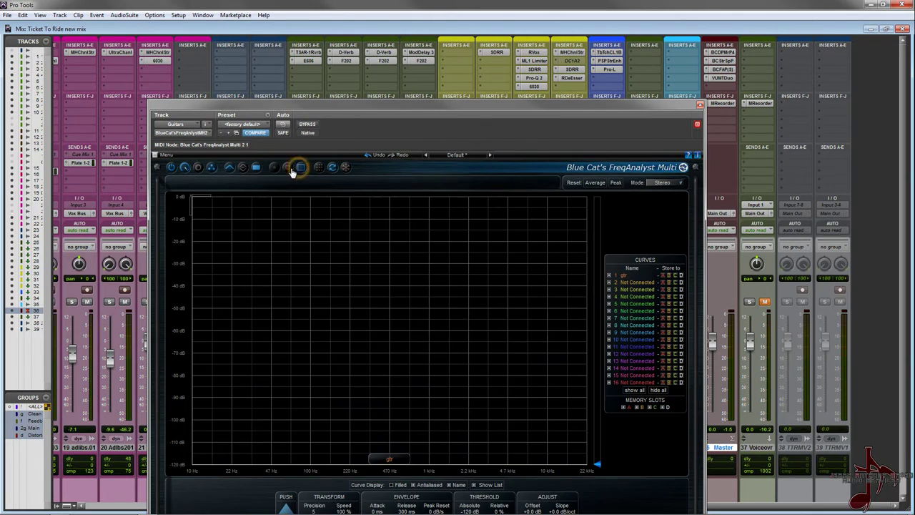
# Switch the FreqAnalyst Multi window to its larger size
pyautogui.click(288, 168)
pyautogui.click(287, 168)
pyautogui.click(302, 168)
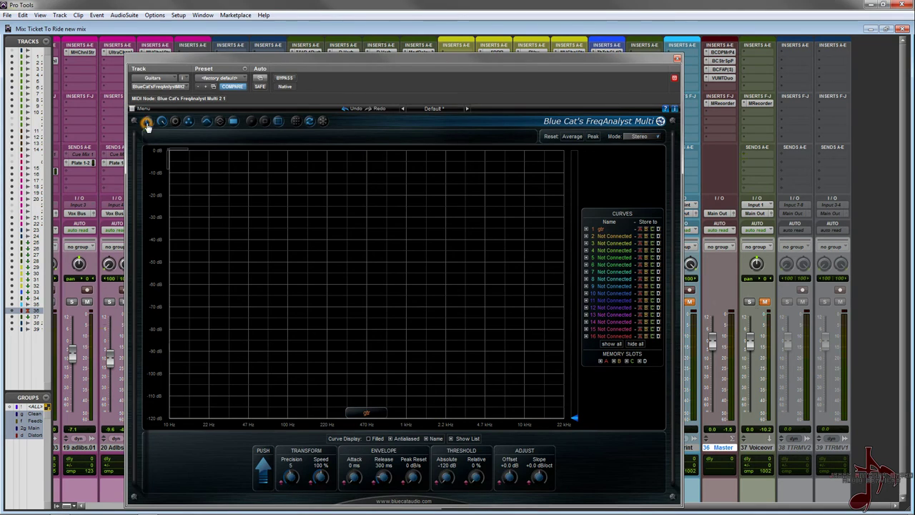
# Try the bottom-controls and Diff View layouts, ending on the normal single-graph view
pyautogui.click(147, 122)
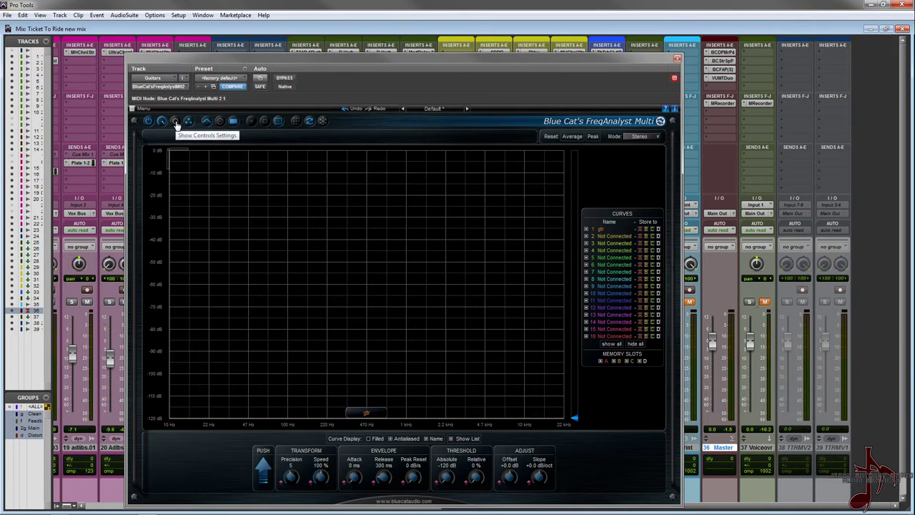
pyautogui.click(188, 121)
pyautogui.click(188, 121)
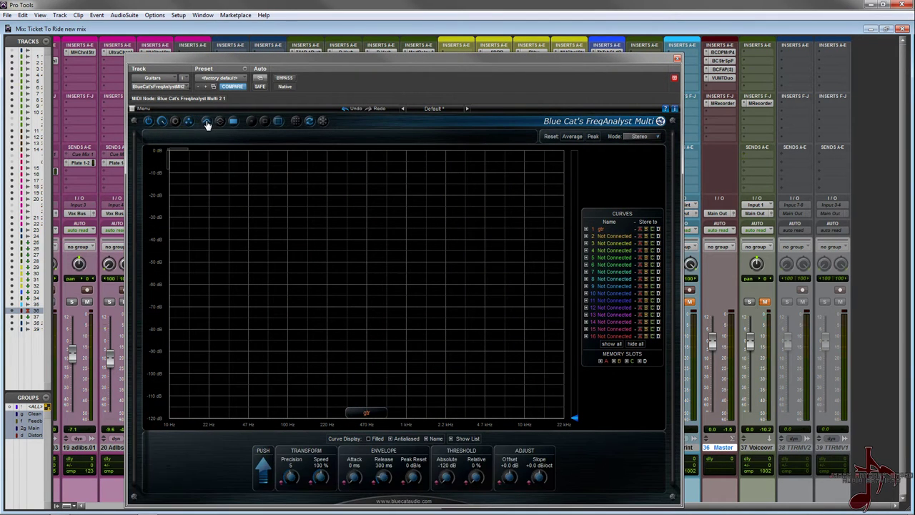
pyautogui.click(206, 122)
pyautogui.click(221, 121)
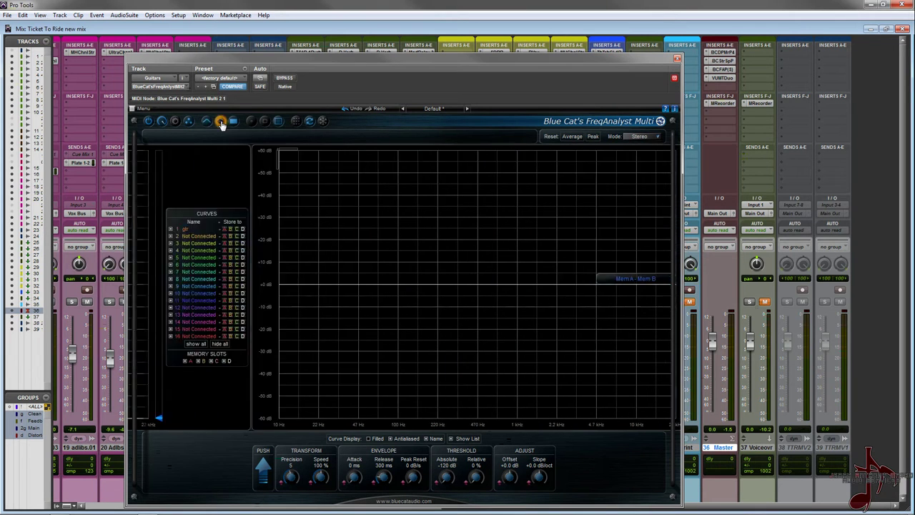
pyautogui.click(222, 123)
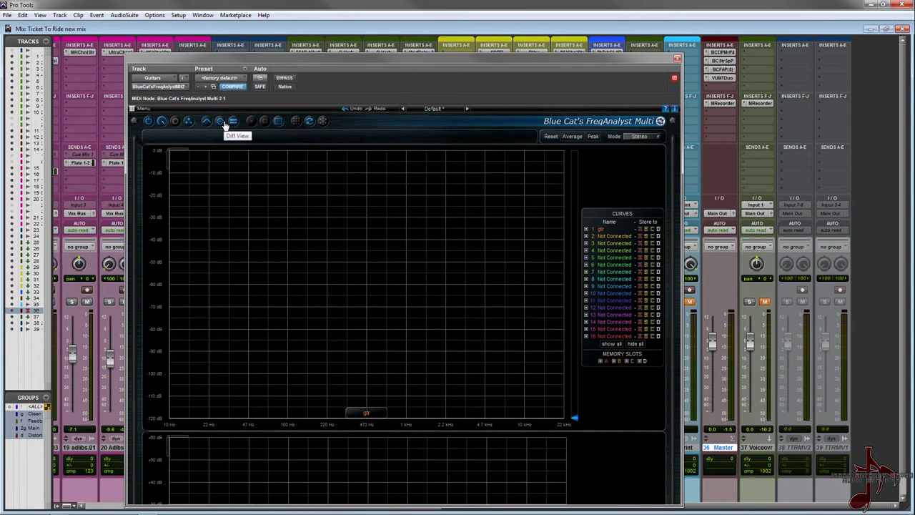
pyautogui.click(232, 122)
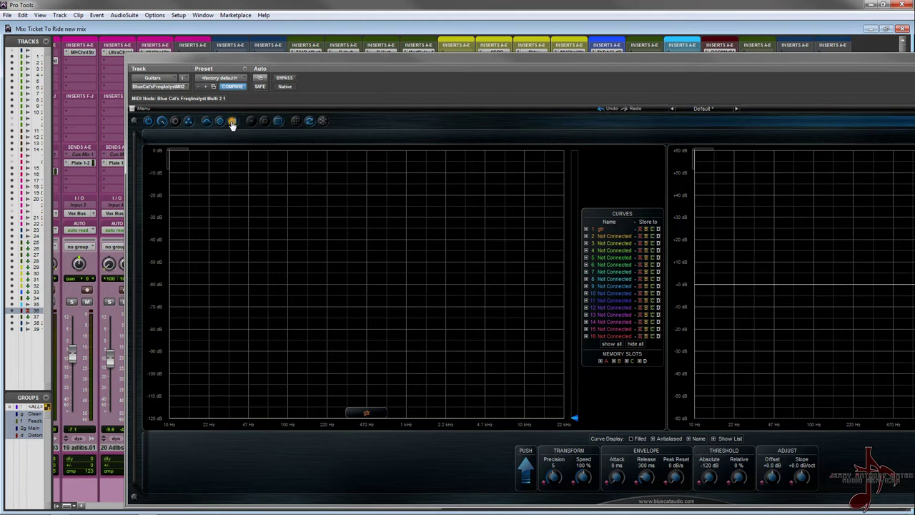
# Open and close the channels Routing Matrix, then start playback to watch the gtr curve
pyautogui.click(297, 123)
pyautogui.click(296, 122)
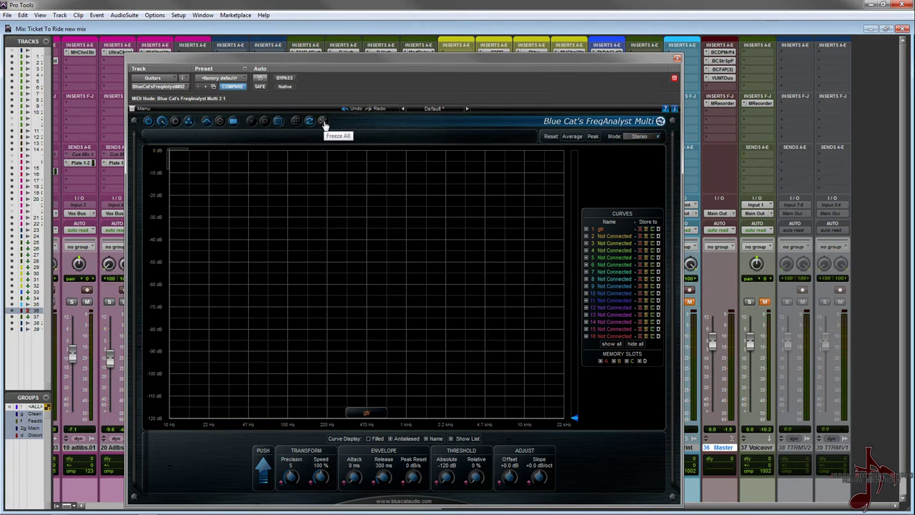
pyautogui.press('space')
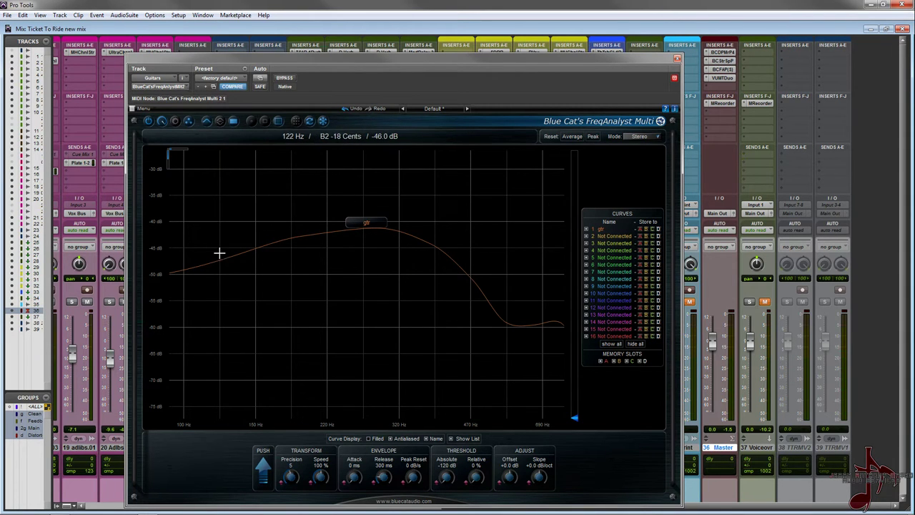
# Zoom the graph out to 10 Hz–22 kHz, draw the gtr curve filled, and toggle its Name label
pyautogui.doubleClick(339, 251)
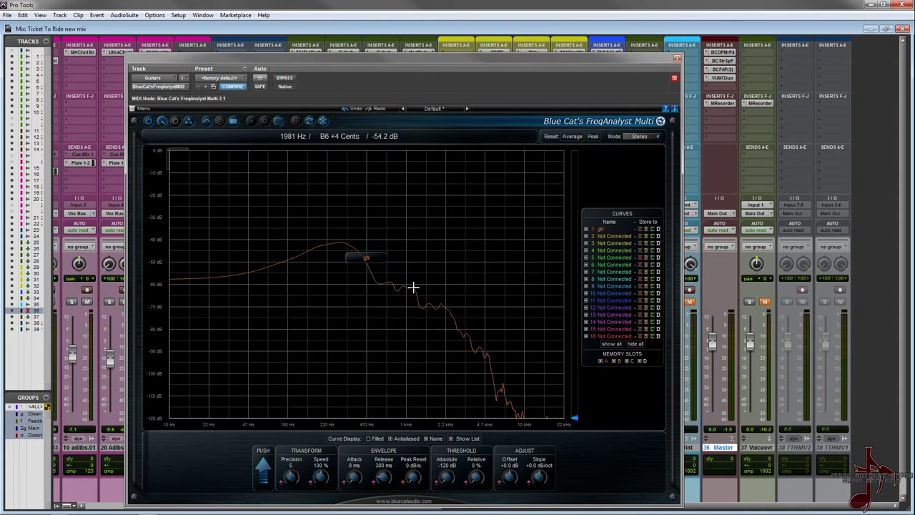
pyautogui.click(368, 439)
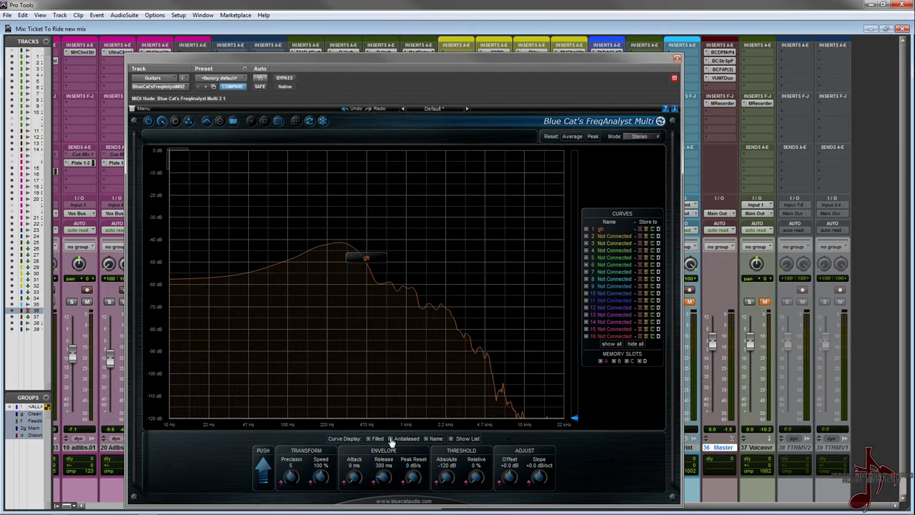
pyautogui.click(427, 438)
pyautogui.click(426, 438)
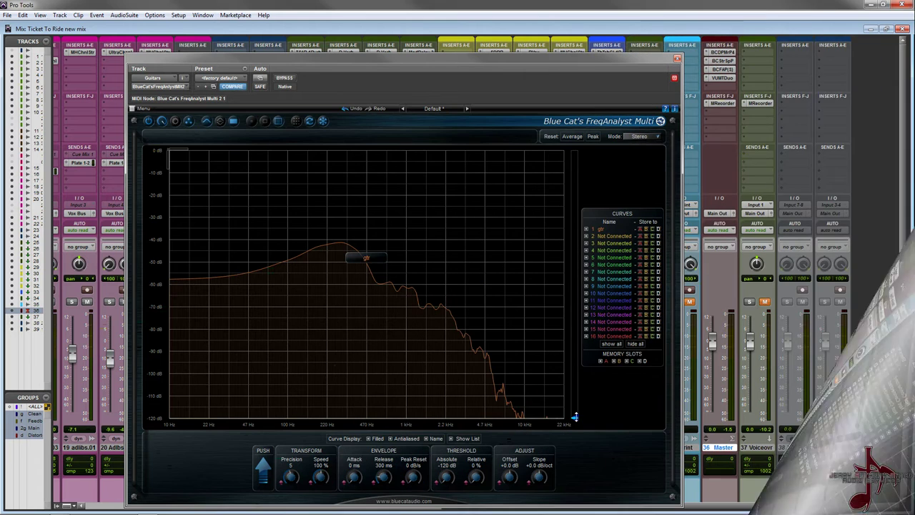
pyautogui.moveTo(574, 416); pyautogui.dragTo(574, 202)
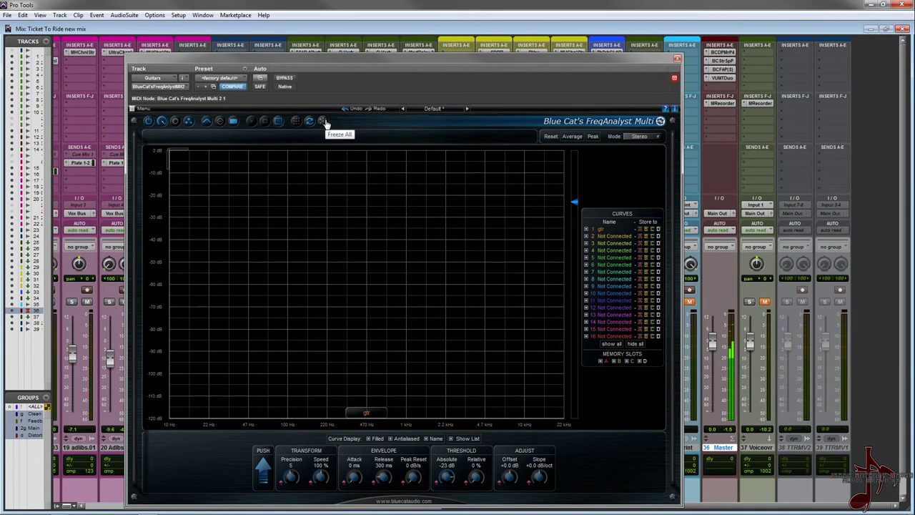
pyautogui.moveTo(574, 202); pyautogui.dragTo(574, 309)
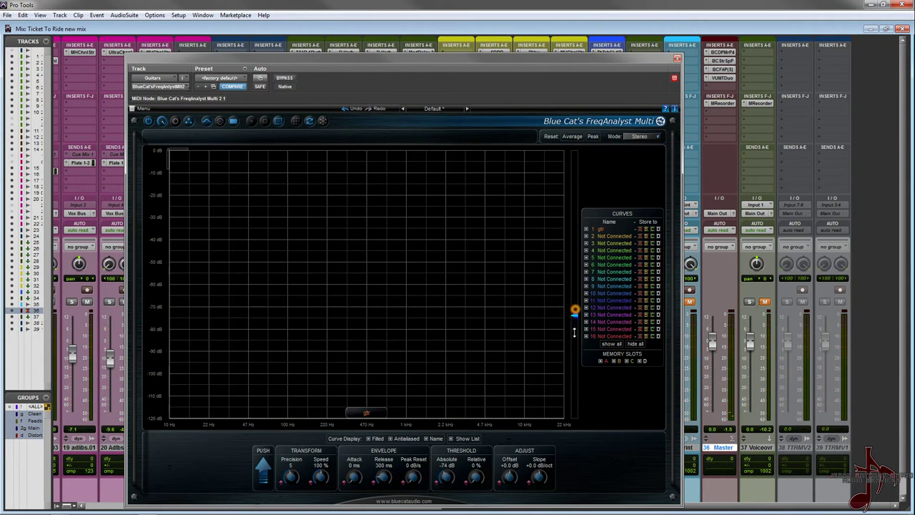
pyautogui.moveTo(575, 310); pyautogui.dragTo(570, 452)
pyautogui.click(263, 468)
# Turn the Precision knob down, play briefly, then scroll it to set Precision to 7
pyautogui.moveTo(290, 477); pyautogui.dragTo(306, 316)
pyautogui.press('space')
pyautogui.press('space')
pyautogui.press('space')
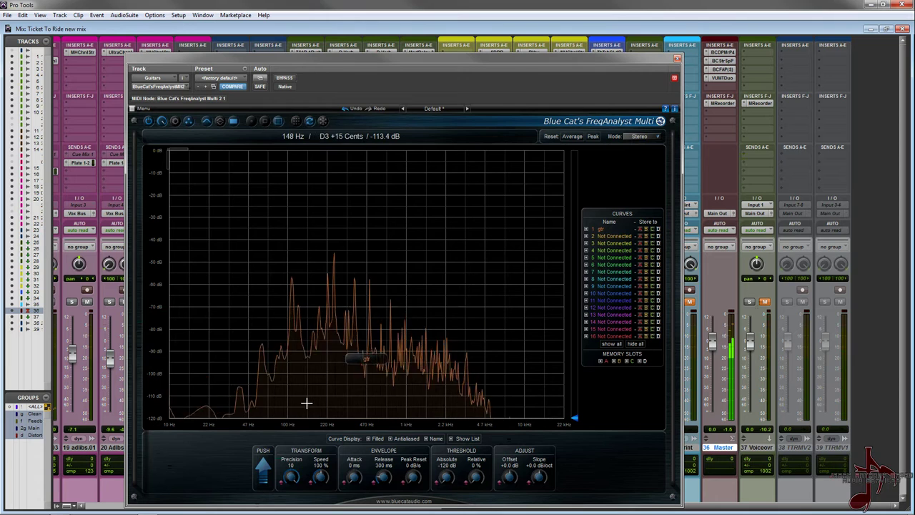
pyautogui.press('space')
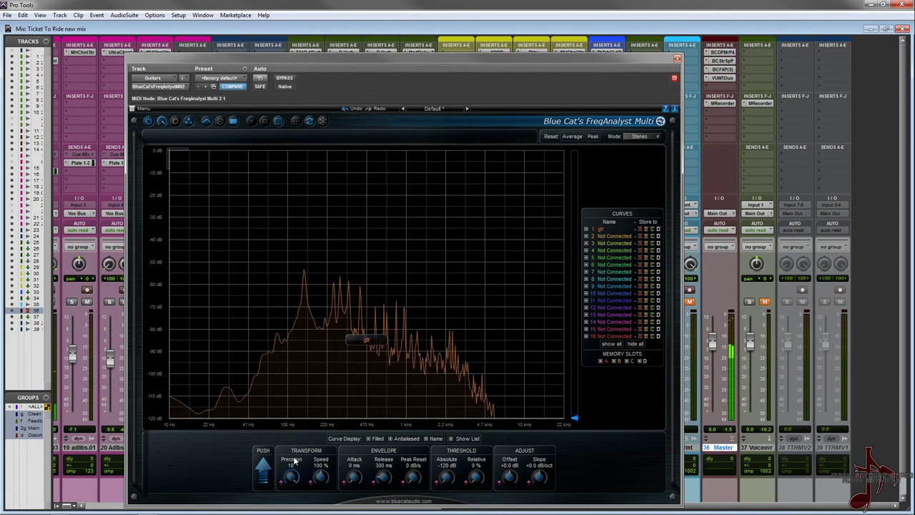
pyautogui.scroll(-4, 290, 475)
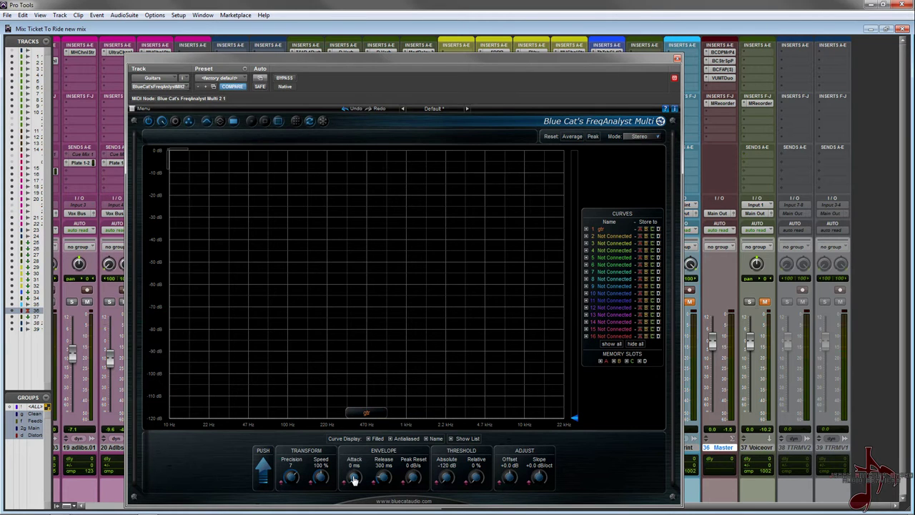
# Enter 350 ms as the Envelope Attack value
pyautogui.doubleClick(356, 477)
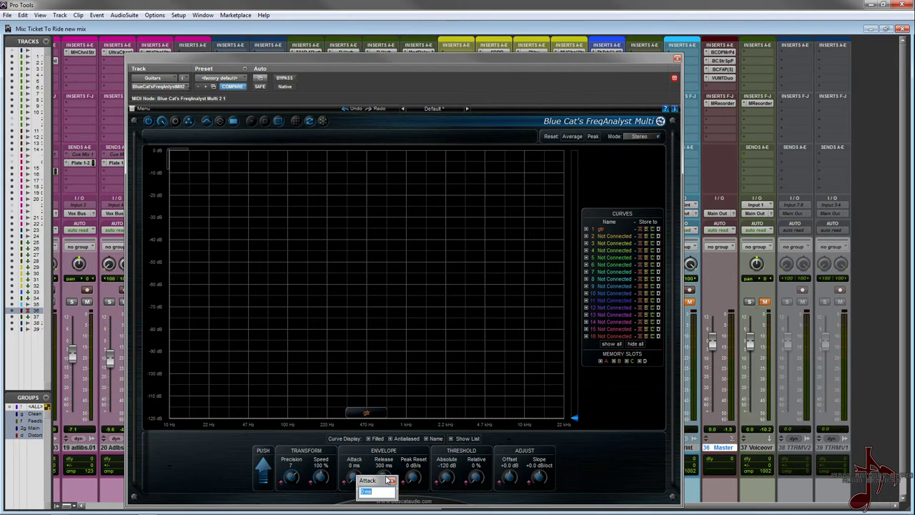
pyautogui.write('350')
pyautogui.press('Return')
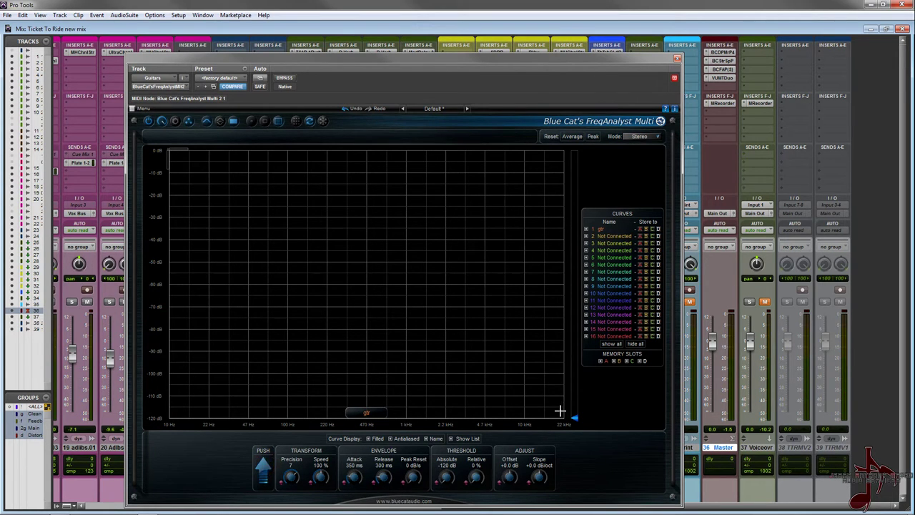
pyautogui.moveTo(512, 483); pyautogui.dragTo(509, 463)
pyautogui.doubleClick(509, 481)
pyautogui.moveTo(541, 480); pyautogui.dragTo(542, 408)
pyautogui.moveTo(538, 480); pyautogui.dragTo(538, 483)
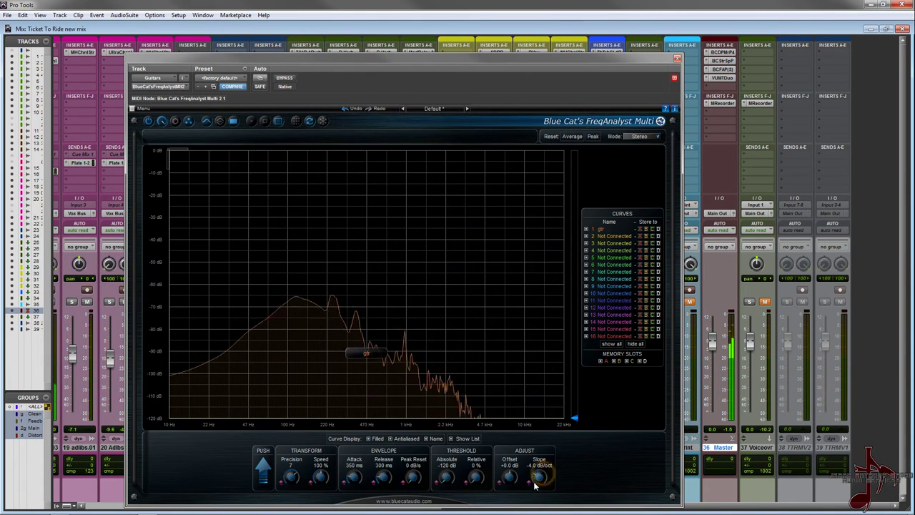
pyautogui.doubleClick(537, 483)
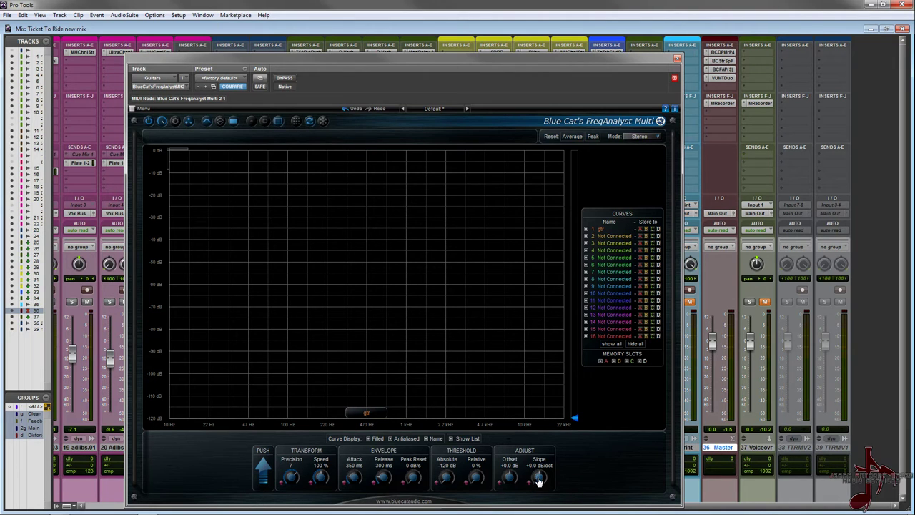
# Insert FreqAnalyst Multi on the Keys bus, then reopen the Guitars analyzer and move its window right
pyautogui.click(678, 60)
pyautogui.click(486, 127)
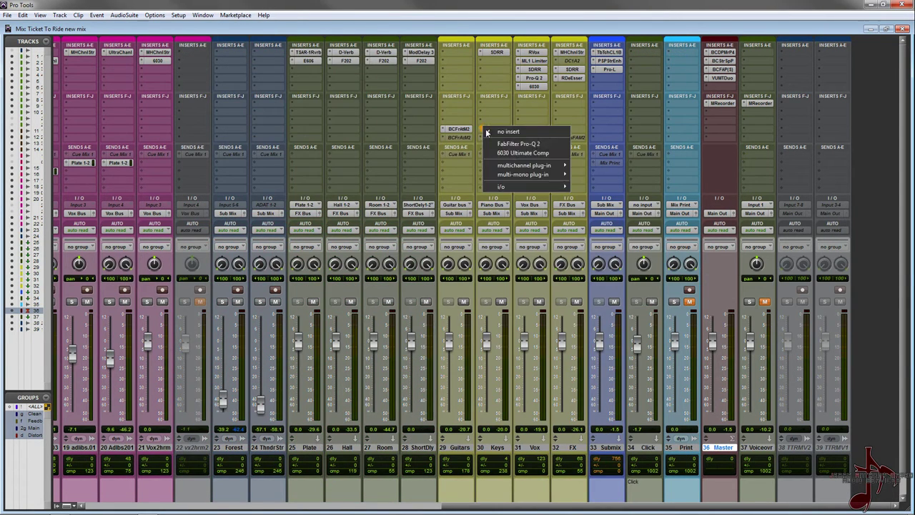
pyautogui.moveTo(529, 166)
pyautogui.click(647, 62)
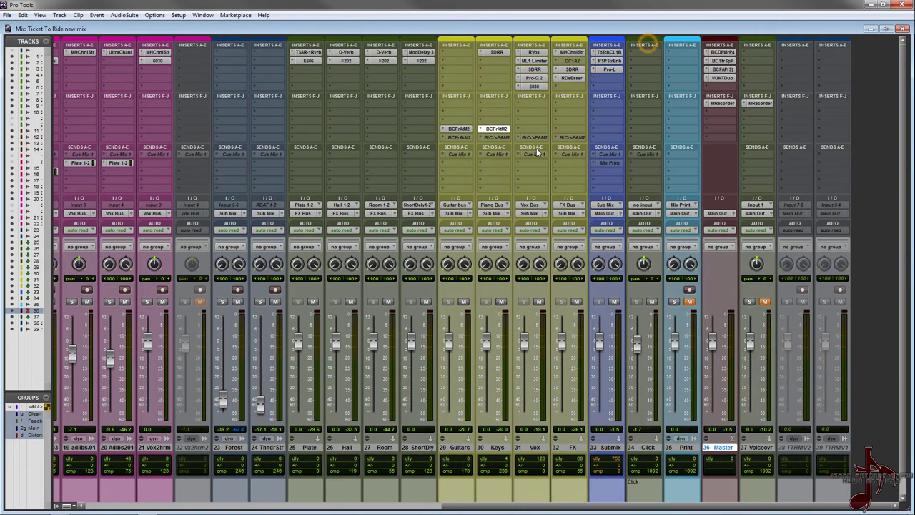
pyautogui.click(502, 129)
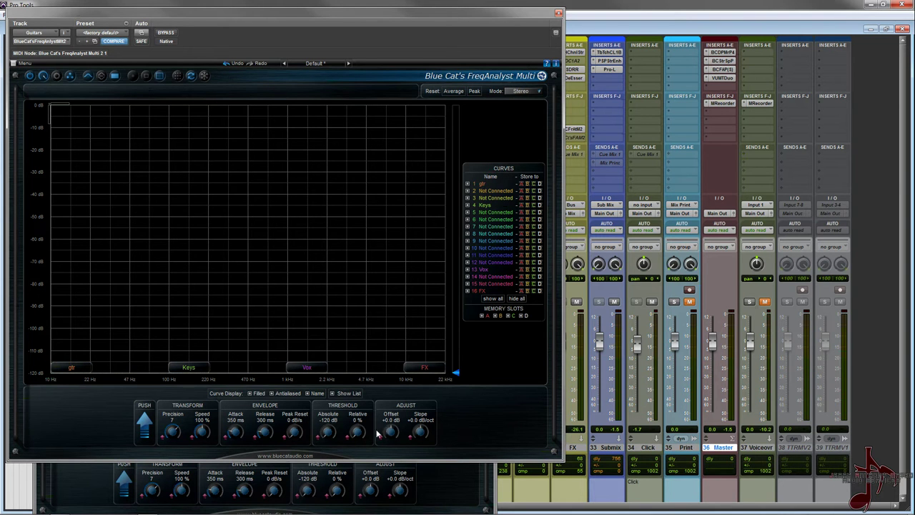
pyautogui.moveTo(362, 12); pyautogui.dragTo(467, 40)
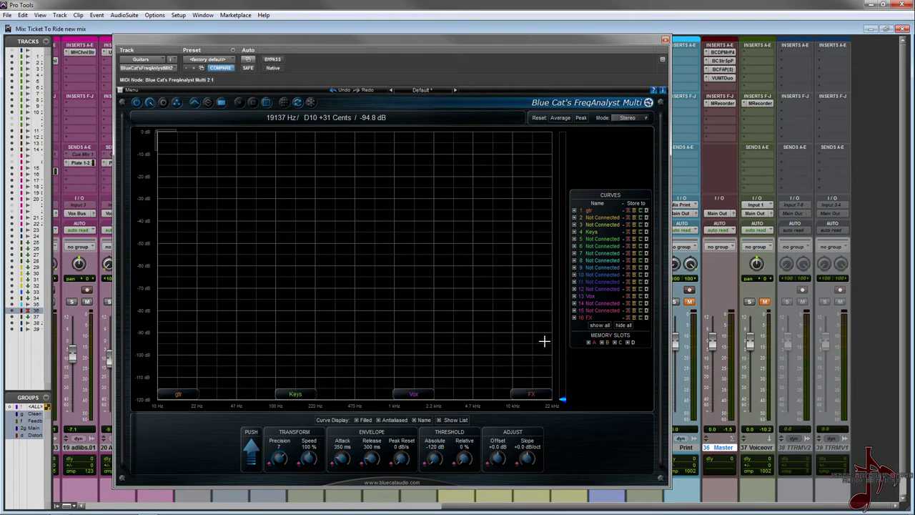
# Play the mix and freeze the overlaid gtr, Keys, Vox and FX spectra in FreqAnalyst Multi
pyautogui.press('space')
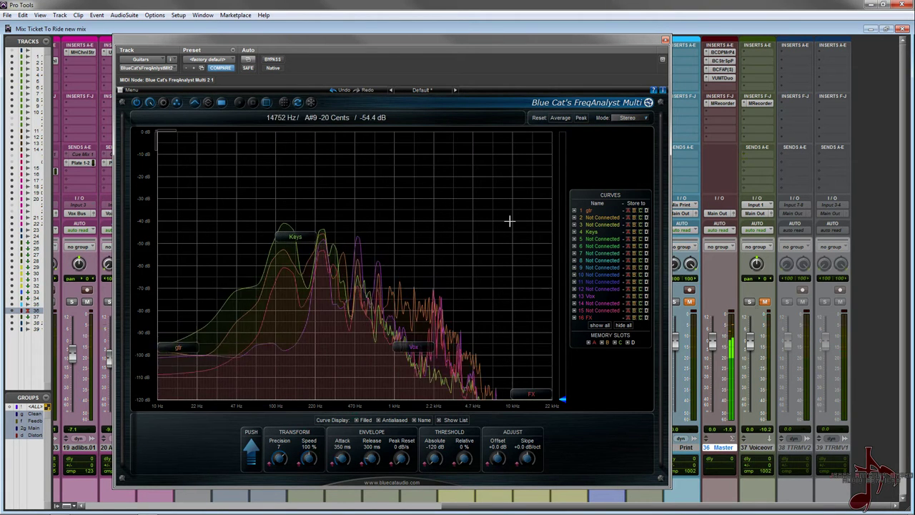
pyautogui.click(311, 102)
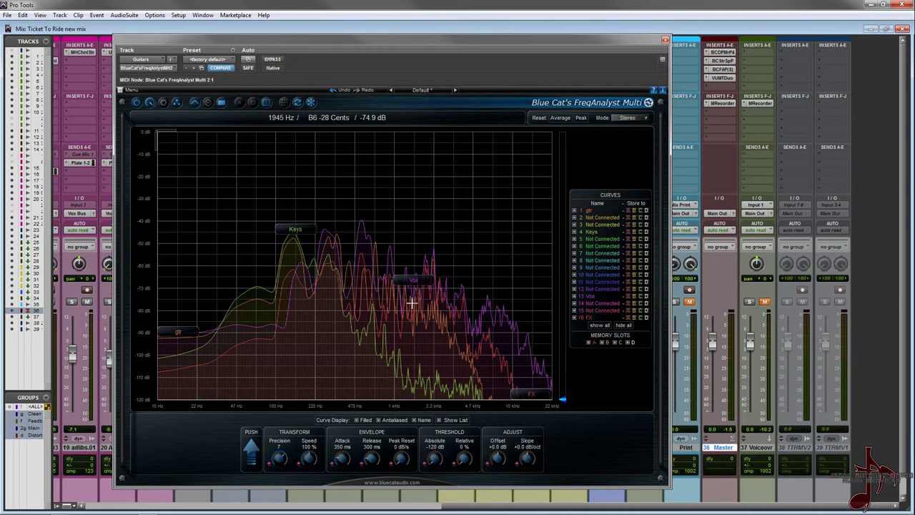
# Hide the Not Connected curves 2 and 5 through 10 in the Curves list
pyautogui.click(574, 216)
pyautogui.click(574, 239)
pyautogui.click(574, 246)
pyautogui.click(574, 253)
pyautogui.click(574, 260)
pyautogui.click(574, 267)
pyautogui.click(574, 274)
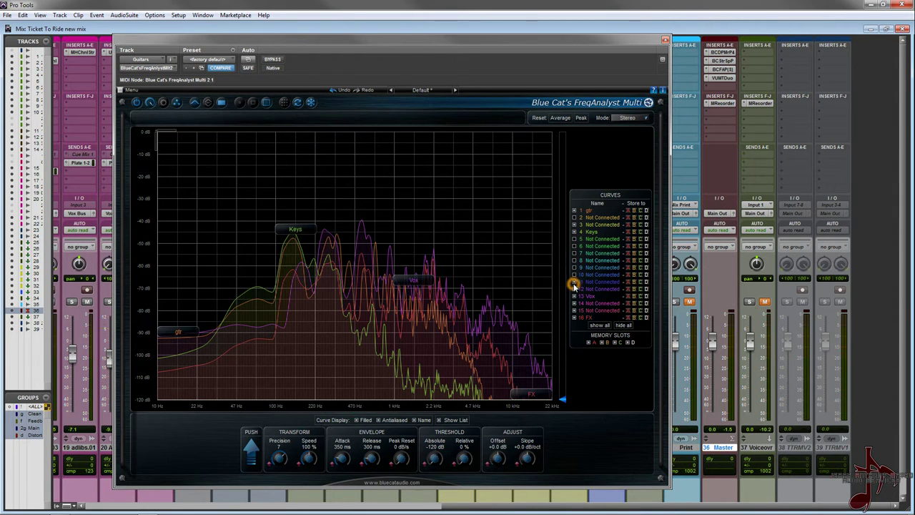
# Hide unconnected curves 12, 14 and 15, then the 16 FX and 4 Keys curves
pyautogui.click(574, 289)
pyautogui.click(574, 310)
pyautogui.click(574, 303)
pyautogui.click(574, 310)
pyautogui.click(574, 310)
pyautogui.click(574, 317)
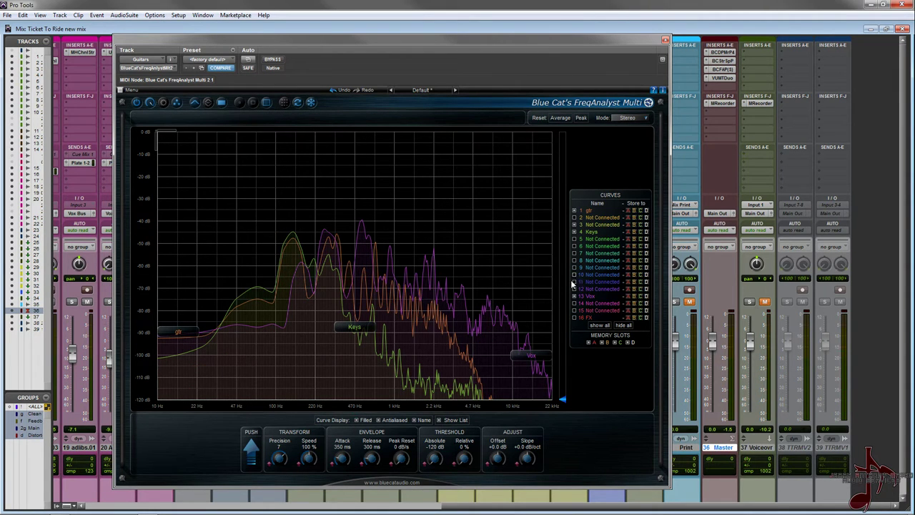
pyautogui.click(574, 231)
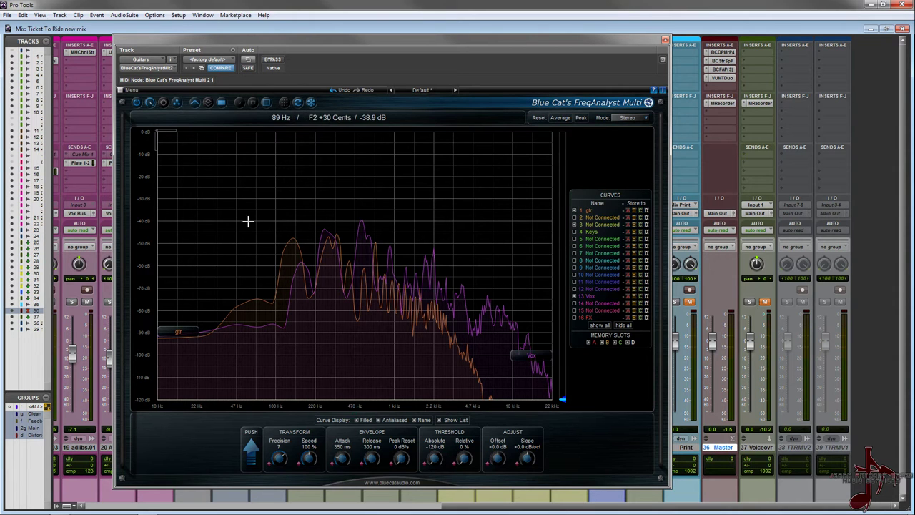
pyautogui.moveTo(241, 215); pyautogui.dragTo(531, 344)
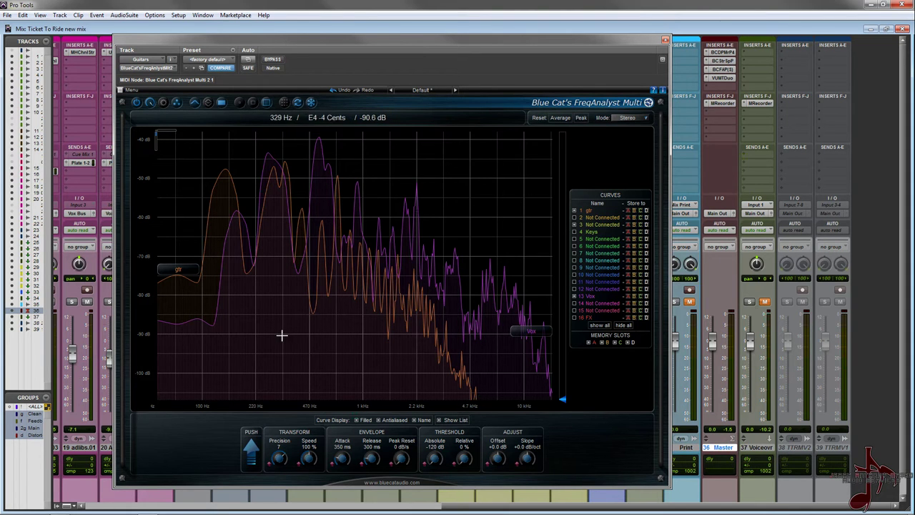
pyautogui.doubleClick(194, 239)
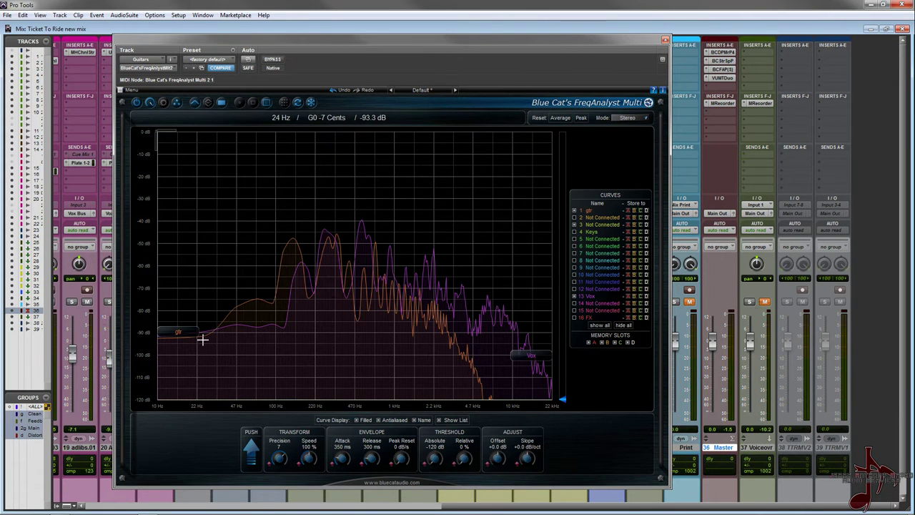
pyautogui.moveTo(307, 221); pyautogui.dragTo(429, 336)
pyautogui.doubleClick(317, 288)
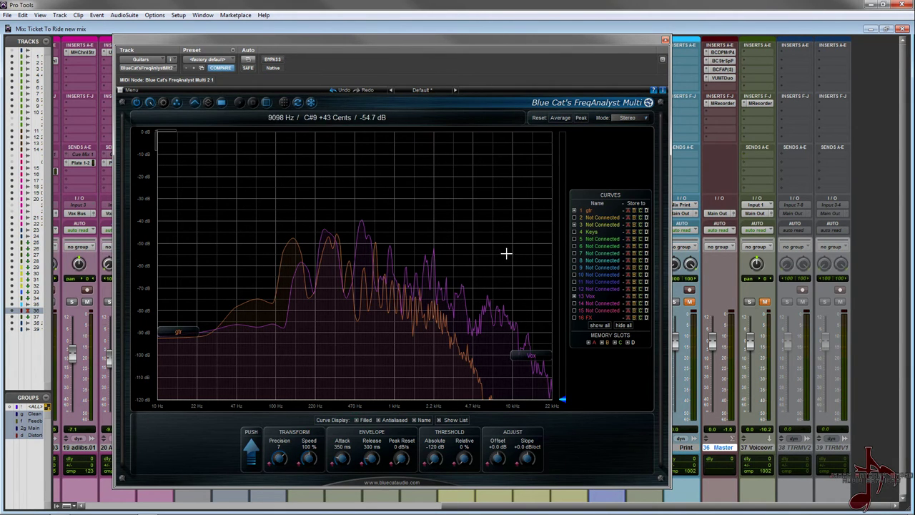
# Untick 13 Vox and tick 4 Keys to overlay only the gtr and Keys spectra
pyautogui.click(574, 225)
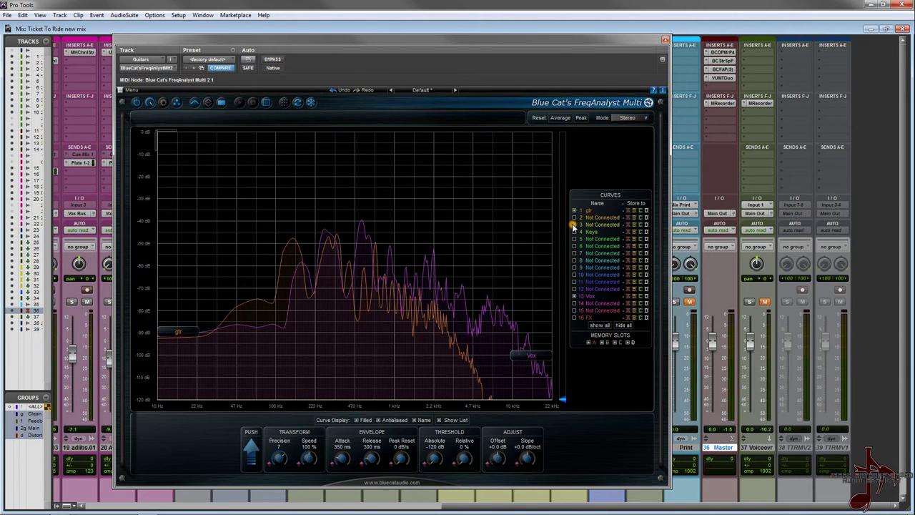
pyautogui.click(573, 296)
pyautogui.click(574, 232)
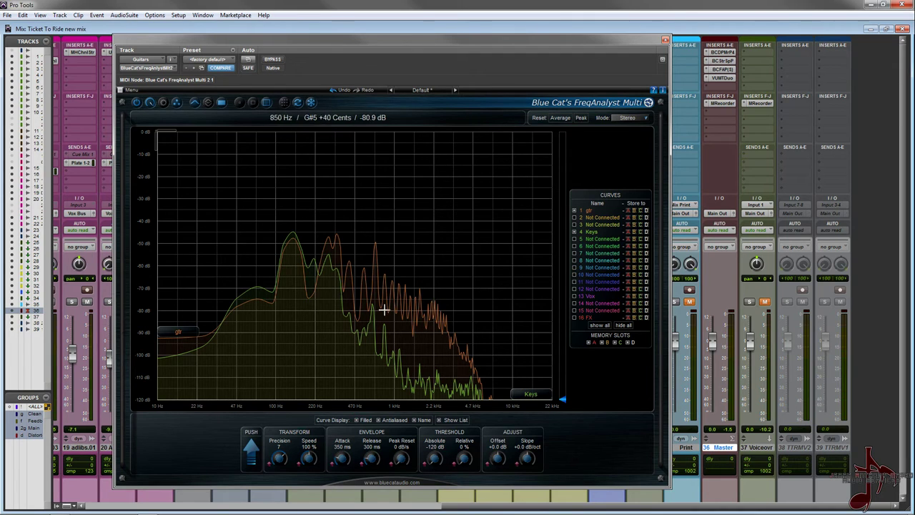
# Hide the gtr and Keys curves and show only 16 FX and 13 Vox
pyautogui.click(574, 231)
pyautogui.click(574, 210)
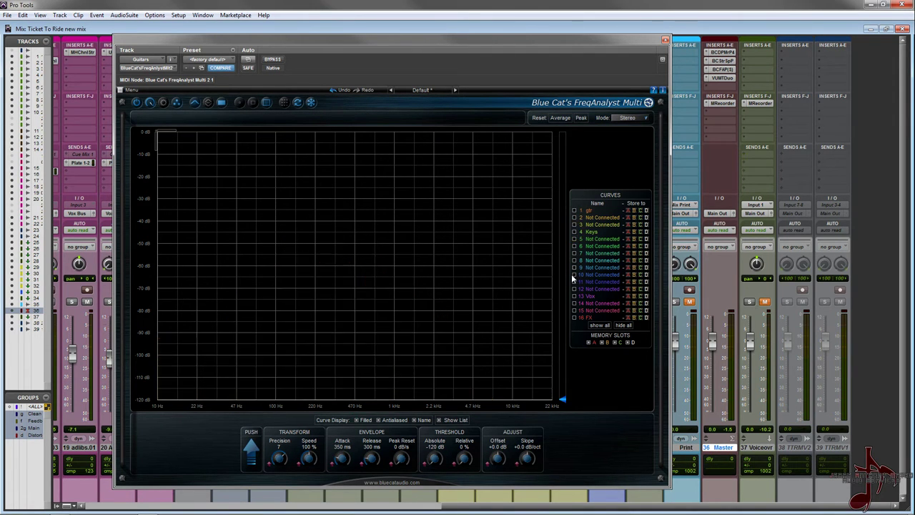
pyautogui.click(574, 317)
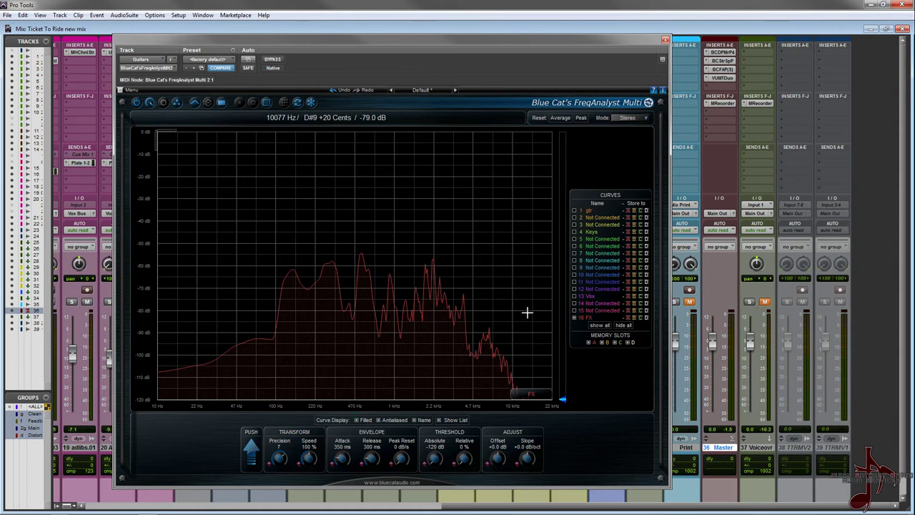
pyautogui.click(574, 295)
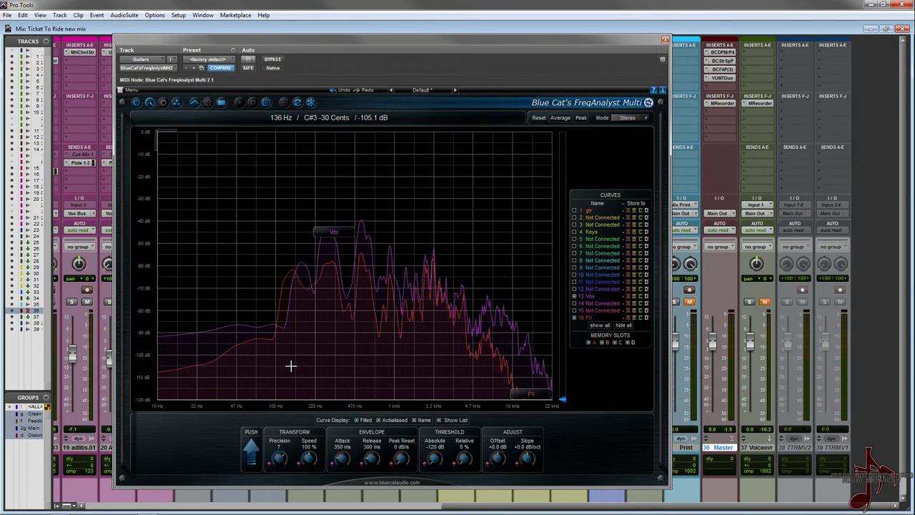
# Re-tick 4 Keys and 1 gtr so all four bus curves overlay again
pyautogui.click(574, 231)
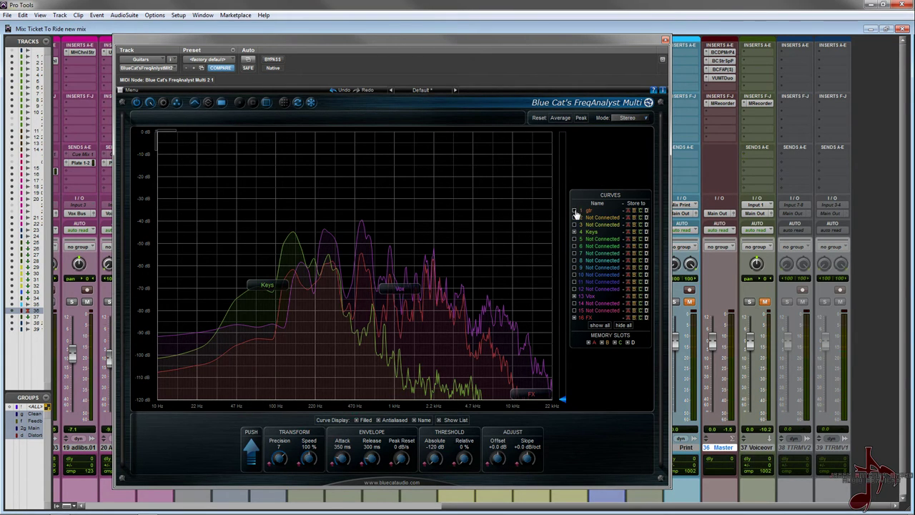
pyautogui.click(574, 210)
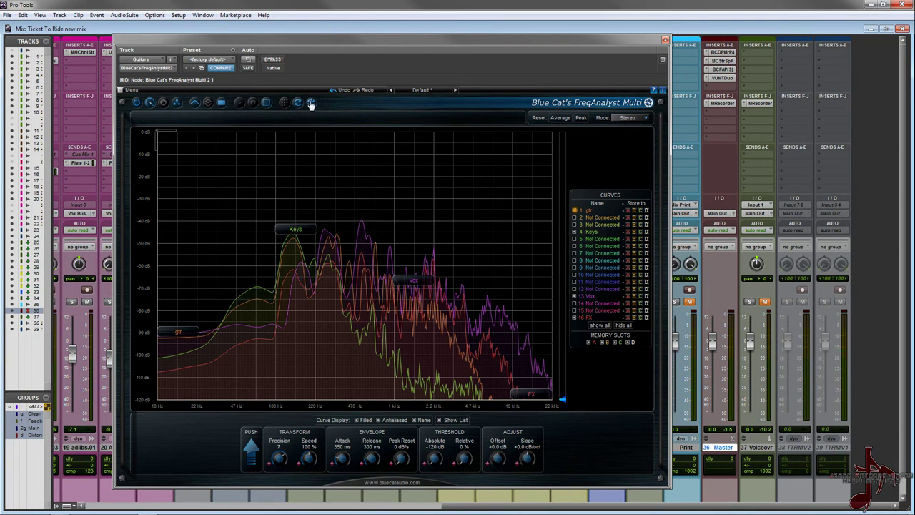
# Unfreeze the analyzer, resume playback, show 16 FX and freeze all four curves again
pyautogui.click(310, 102)
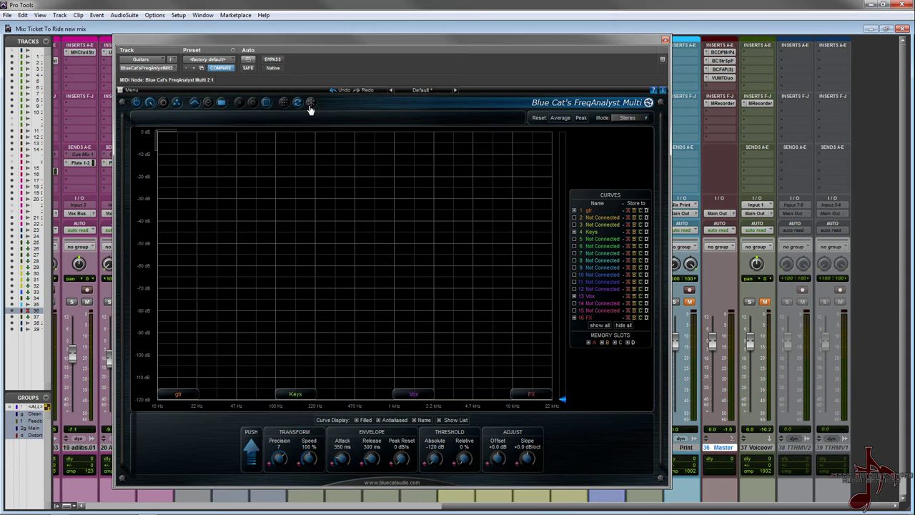
pyautogui.press('space')
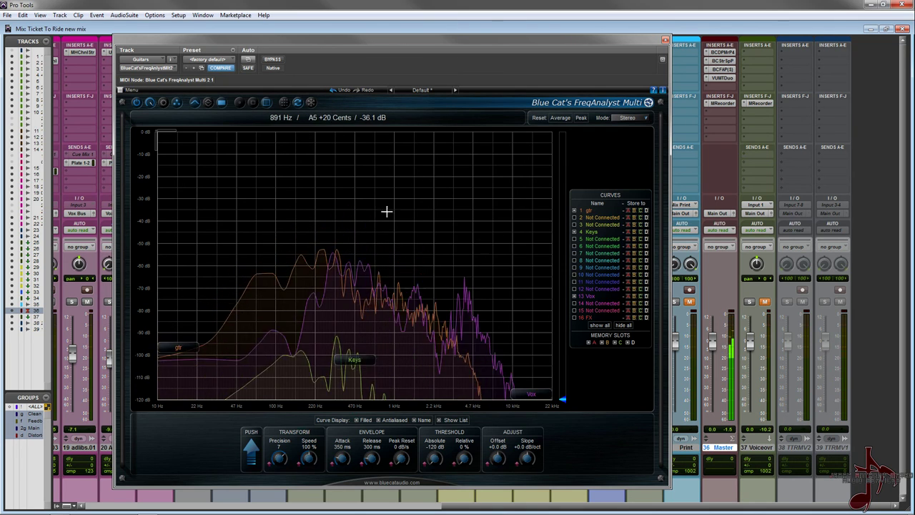
pyautogui.click(574, 317)
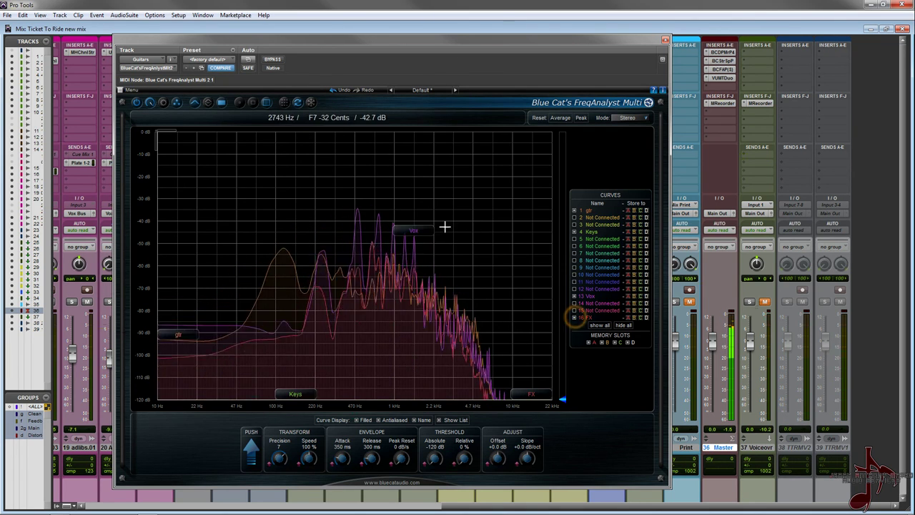
pyautogui.click(310, 103)
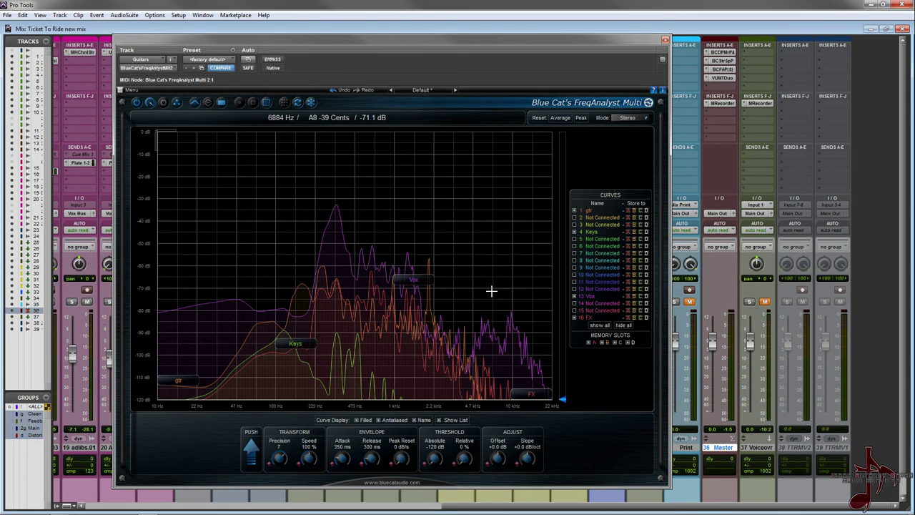
# Zoom the spectrum around 2 kHz, restore the full view, then clear the frozen curves
pyautogui.moveTo(423, 263); pyautogui.dragTo(447, 309)
pyautogui.doubleClick(236, 249)
pyautogui.click(311, 101)
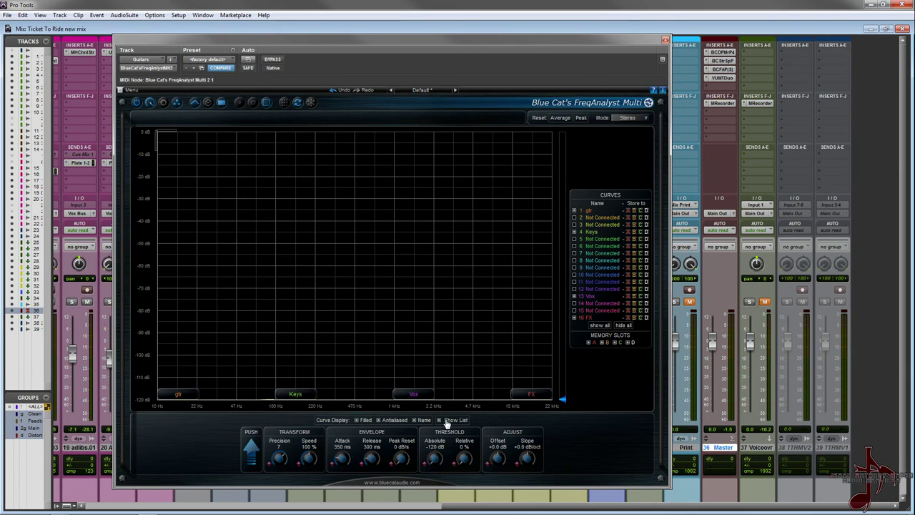
# Turn off Show List to widen the graph, then close the FreqAnalyst Multi window
pyautogui.click(439, 420)
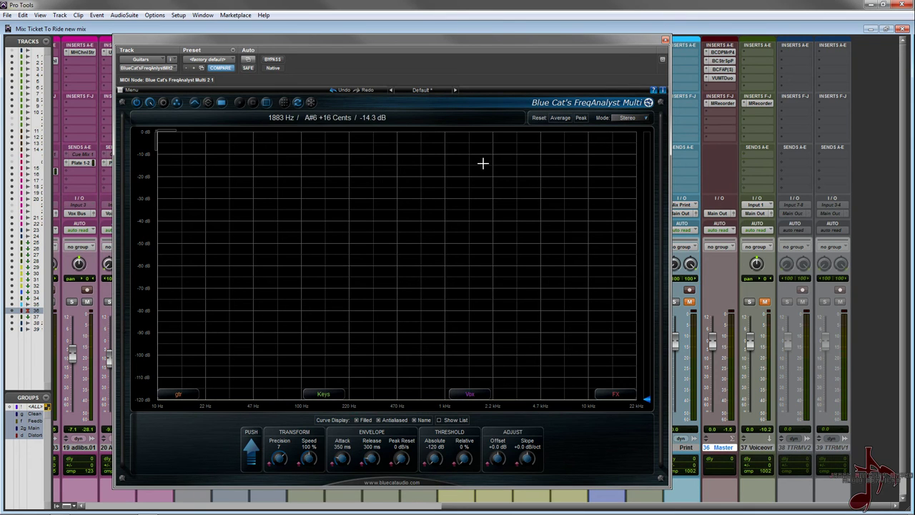
pyautogui.click(664, 40)
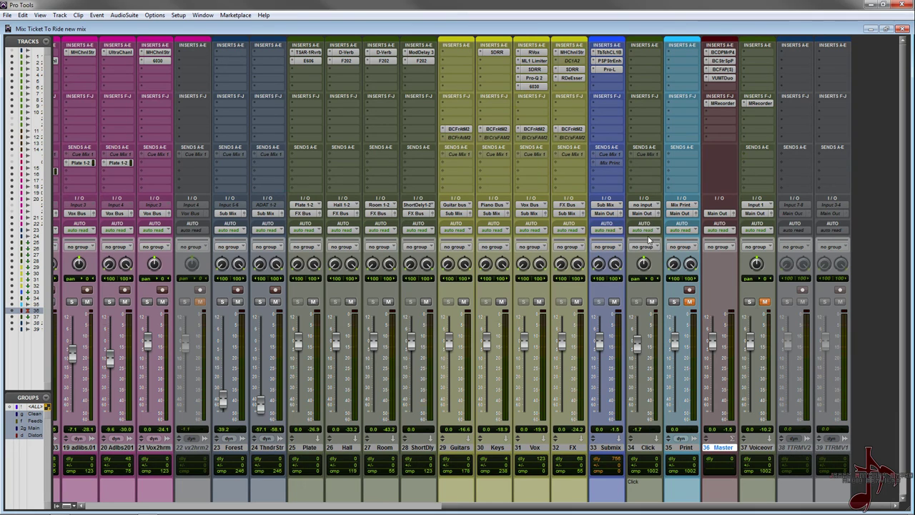
pyautogui.click(529, 130)
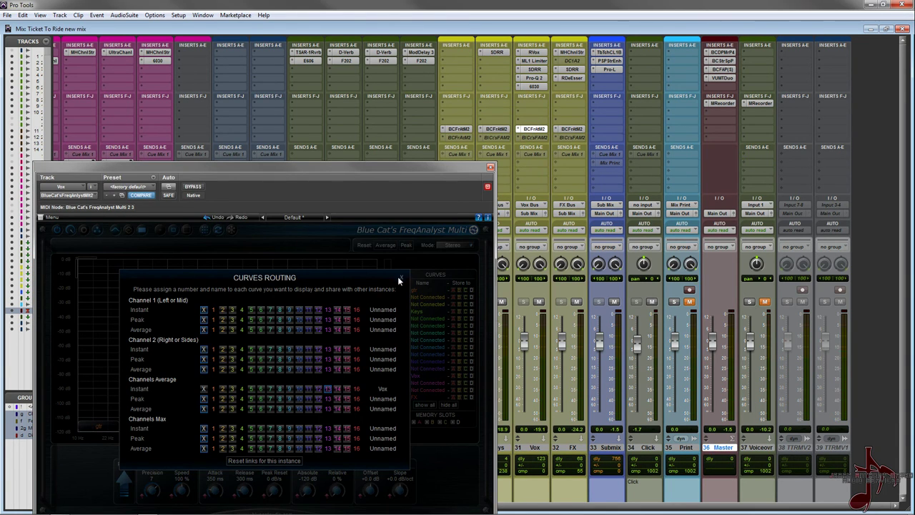
pyautogui.click(401, 279)
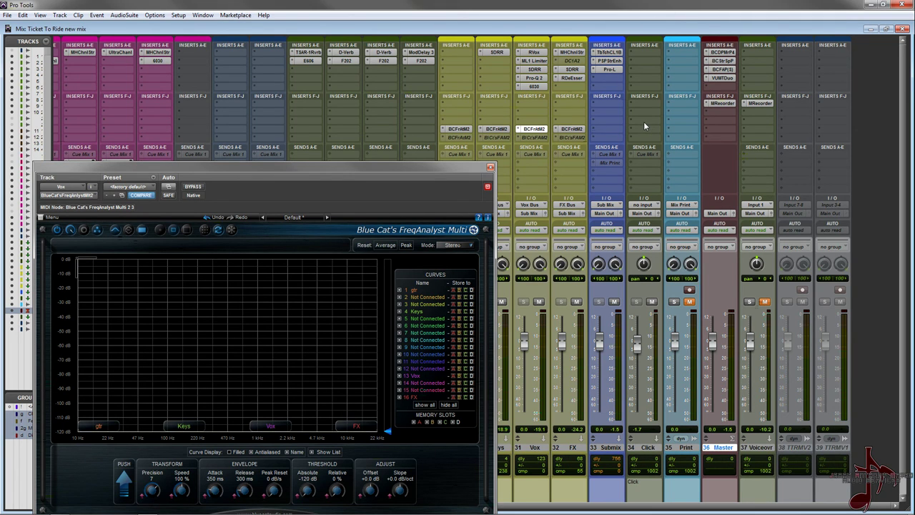
# Close the Vox bus FreqAnalyst Multi window to return to the full Mix window
pyautogui.click(490, 167)
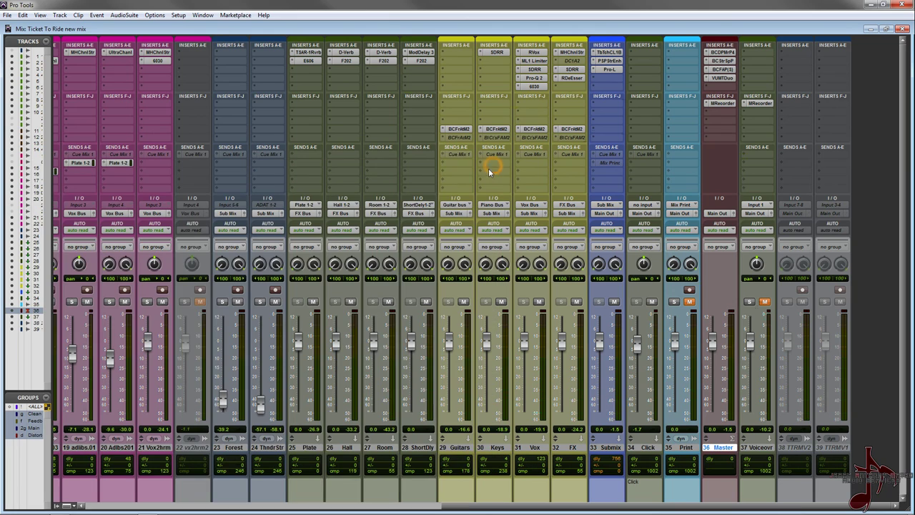